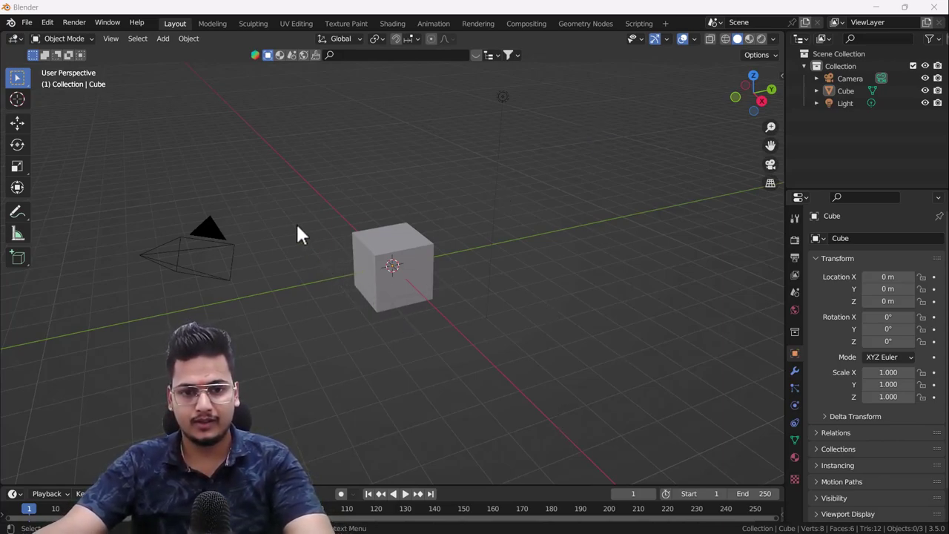
Delete the default cube, camera and light, and switch to the front view
{"action": "key", "text": "a"}
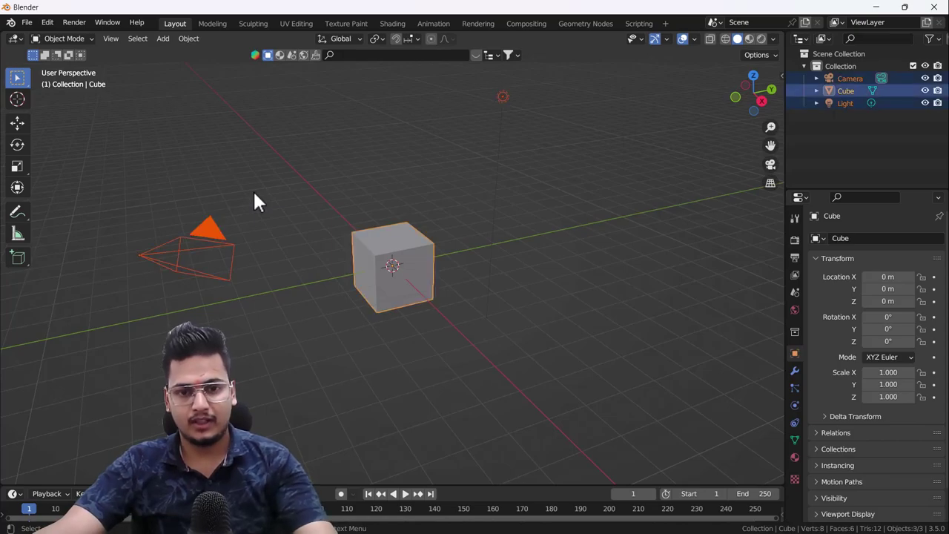
{"action": "key", "text": "Delete"}
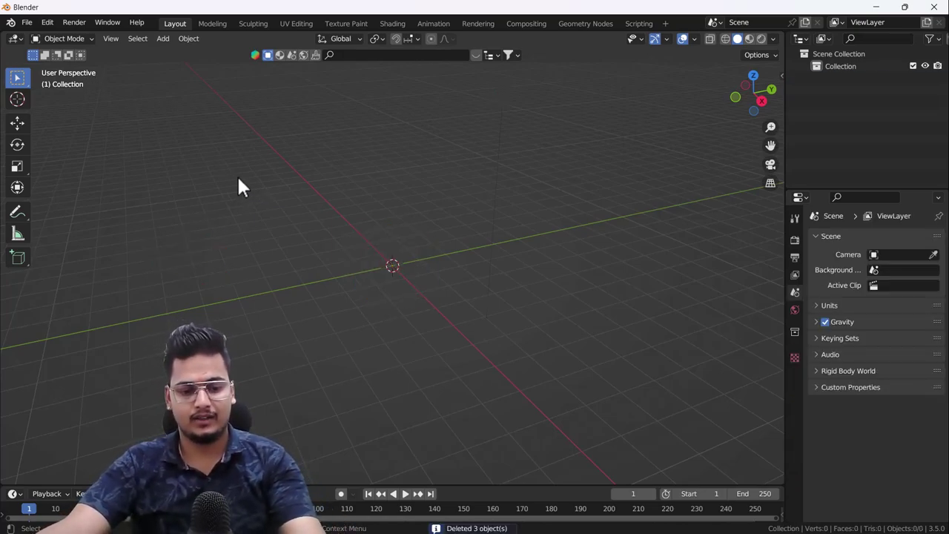
{"action": "key", "text": "grave"}
{"action": "left_click", "coordinate": [162, 103]}
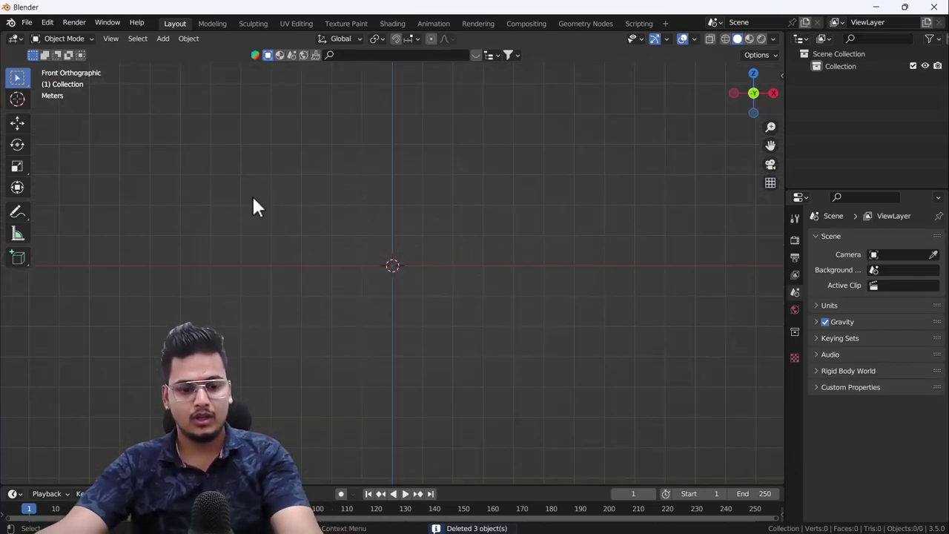
Add a Text object aligned to the view so it stands upright, centred on screen
{"action": "key", "text": "shift+a"}
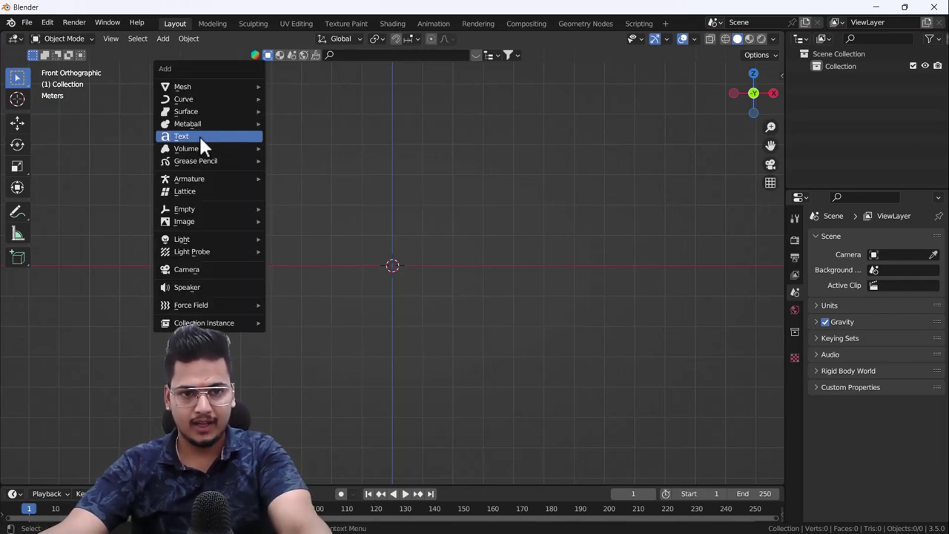
{"action": "left_click", "coordinate": [194, 137]}
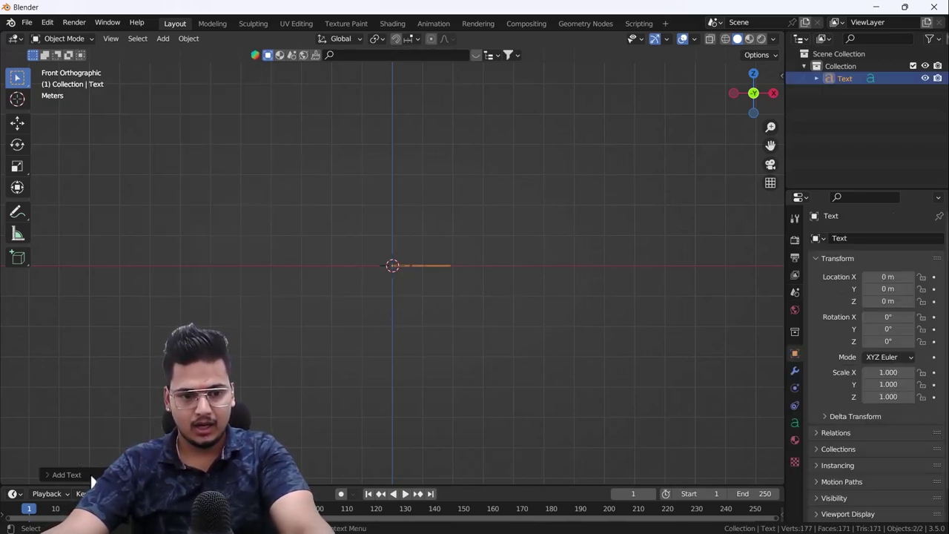
{"action": "left_click", "coordinate": [150, 395]}
{"action": "left_click", "coordinate": [140, 420]}
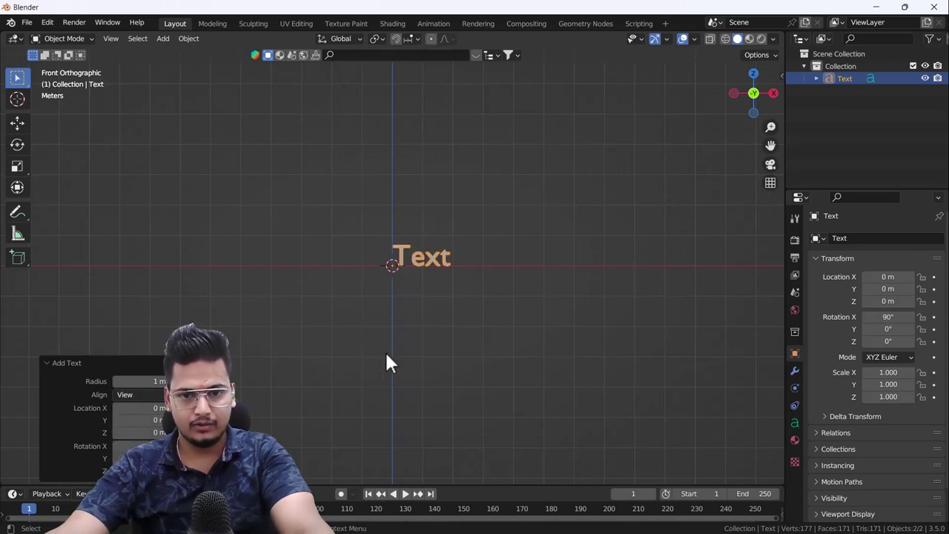
{"action": "scroll", "coordinate": [407, 272], "scroll_direction": "up", "scroll_amount": 5}
{"action": "mouse_move", "coordinate": [415, 286]}
{"action": "middle_mouse_down", "text": "shift"}
{"action": "mouse_move", "coordinate": [387, 275]}
{"action": "mouse_move", "coordinate": [381, 289]}
{"action": "middle_mouse_up", "text": "shift"}
{"action": "scroll", "coordinate": [368, 293], "scroll_direction": "up", "scroll_amount": 3}
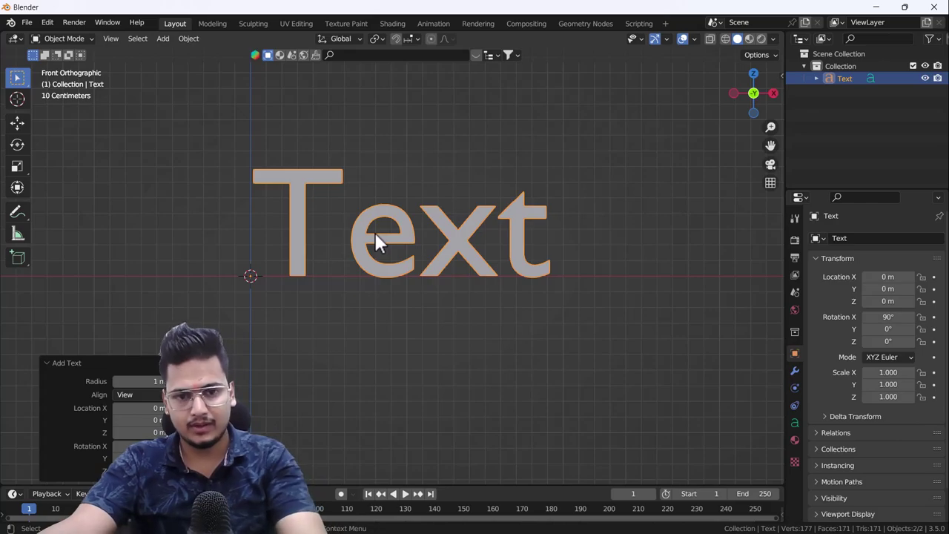
Replace the text object's default 'Text' characters with 'Blender' and frame the whole word
{"action": "key", "text": "Tab"}
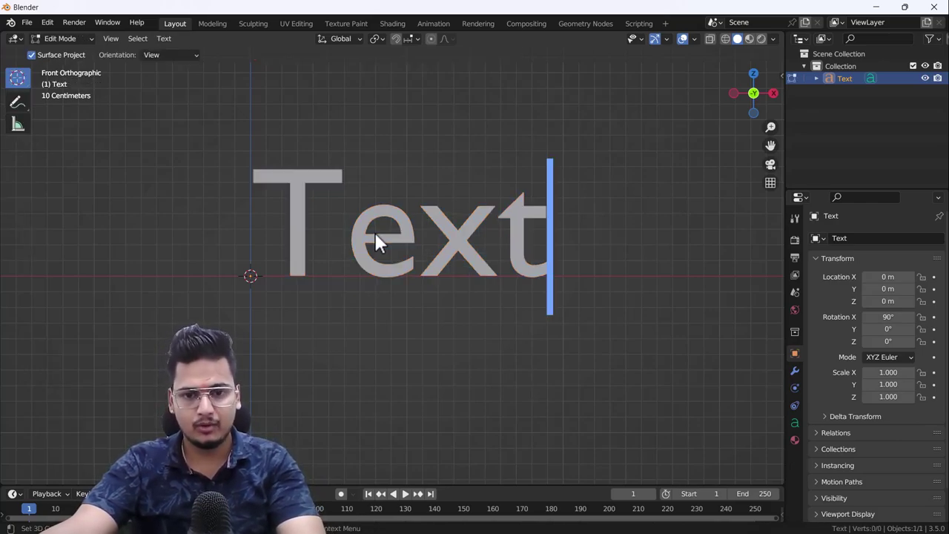
{"action": "key", "text": "ctrl+a"}
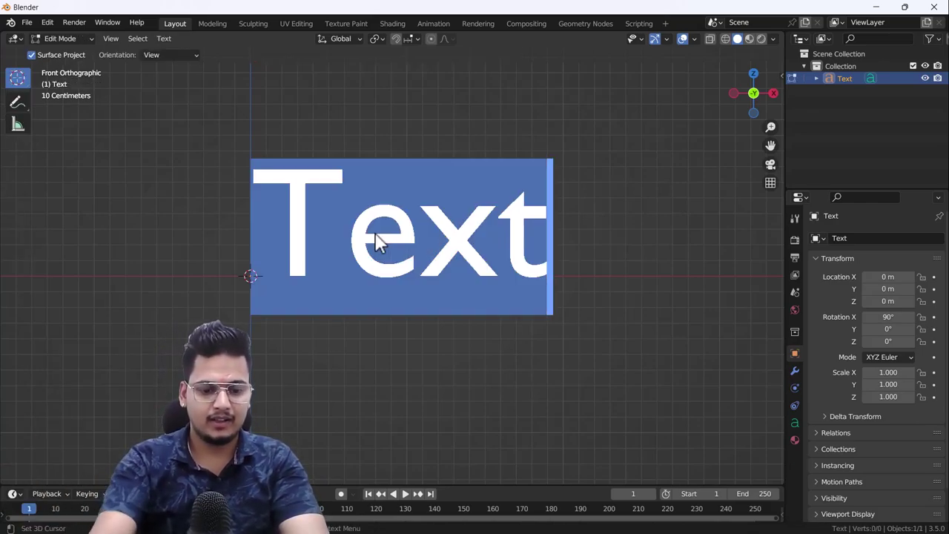
{"action": "type", "text": "Ble"}
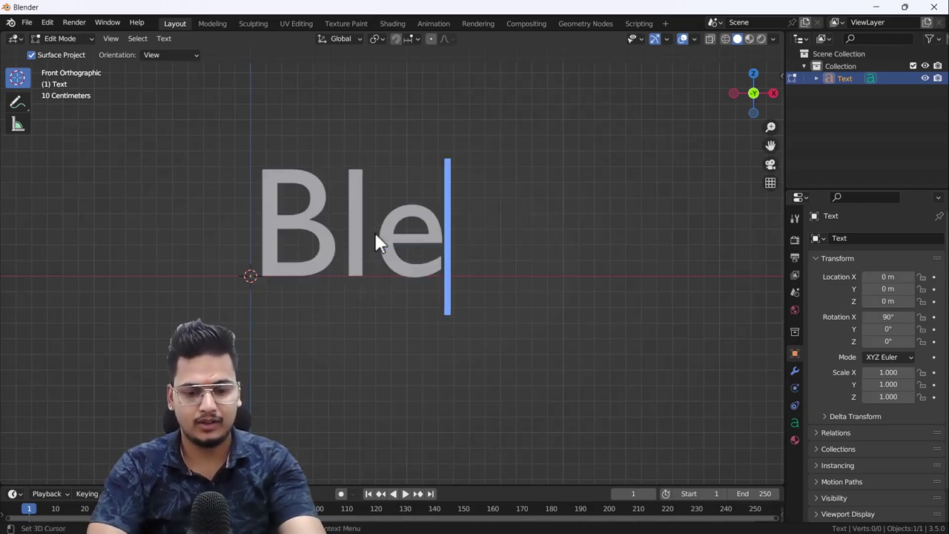
{"action": "type", "text": "nder"}
{"action": "key", "text": "Tab"}
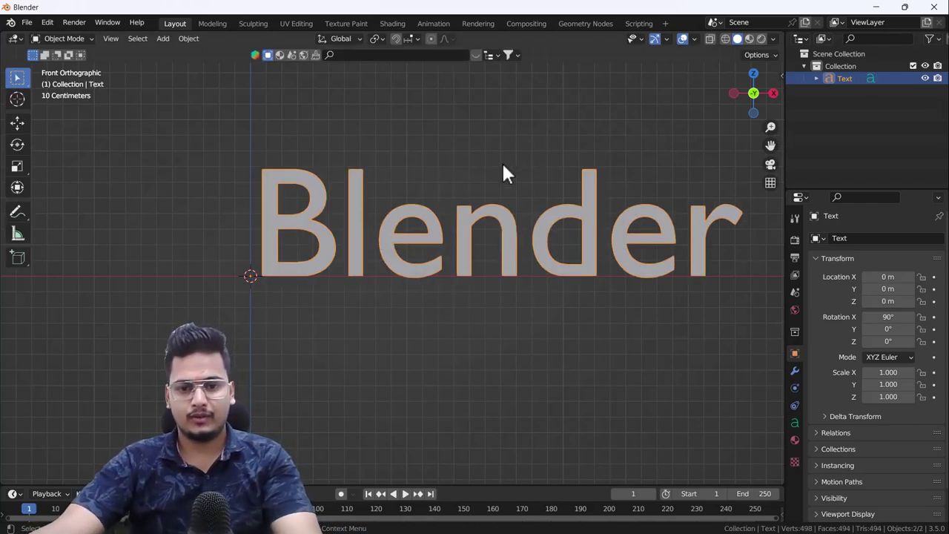
{"action": "scroll", "coordinate": [459, 215], "scroll_direction": "down", "scroll_amount": 2}
{"action": "middle_click_drag", "start_coordinate": [434, 254], "coordinate": [357, 245], "text": "shift"}
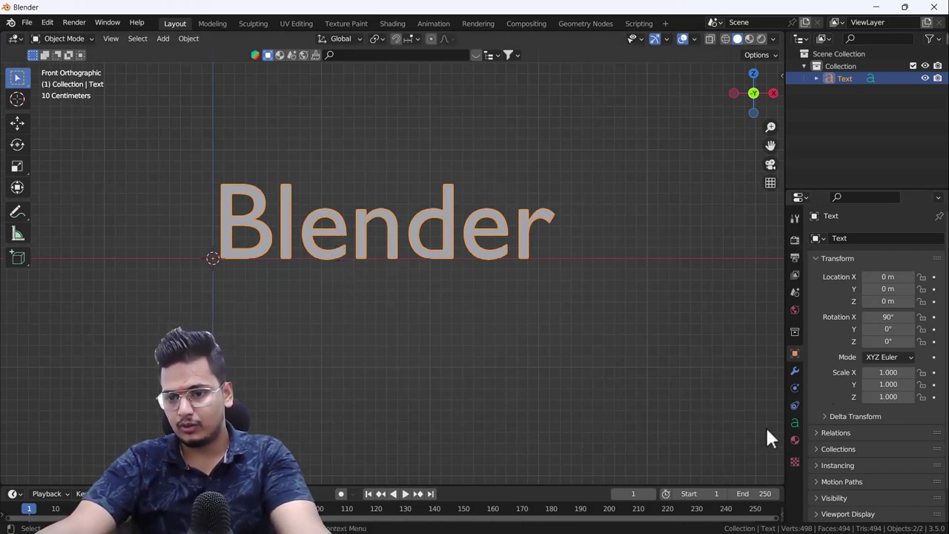
Expand Font in the Text Data properties and browse for the Regular font file
{"action": "left_click", "coordinate": [795, 423]}
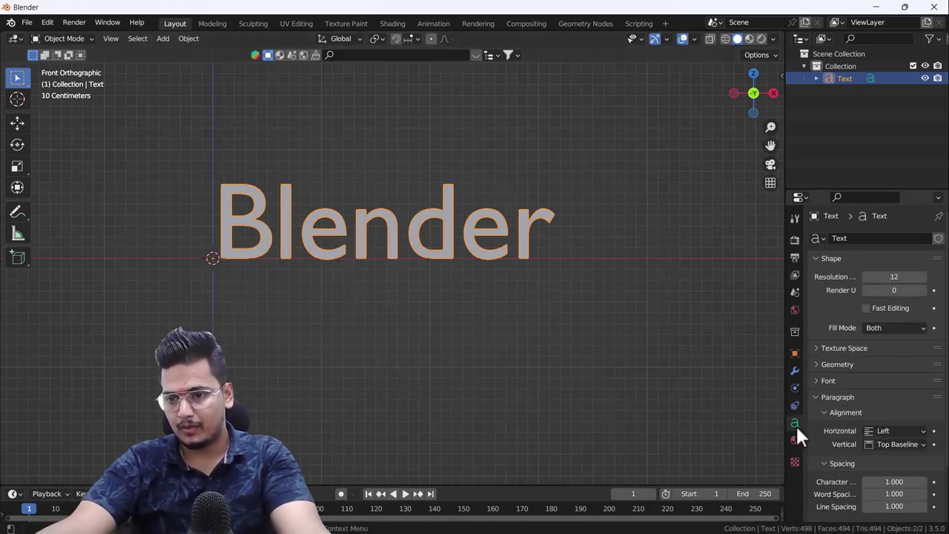
{"action": "left_click", "coordinate": [826, 378]}
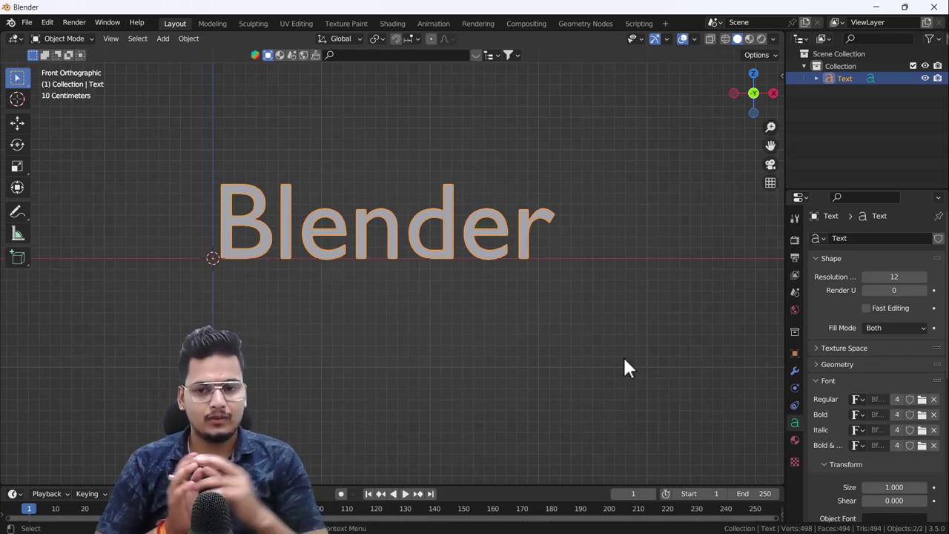
{"action": "left_click", "coordinate": [922, 401]}
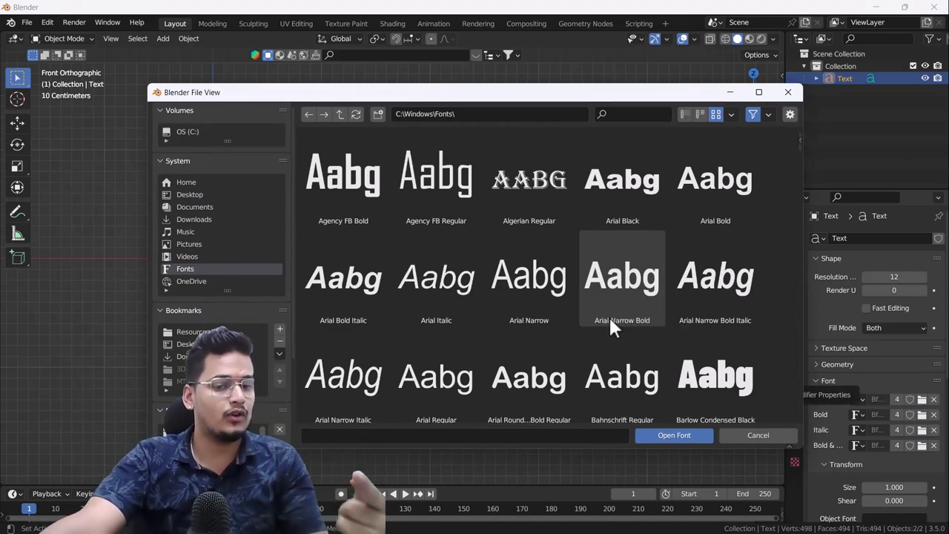
Scroll the Windows Fonts grid and load Bodoni MT Condensed as the regular font
{"action": "left_click", "coordinate": [439, 189]}
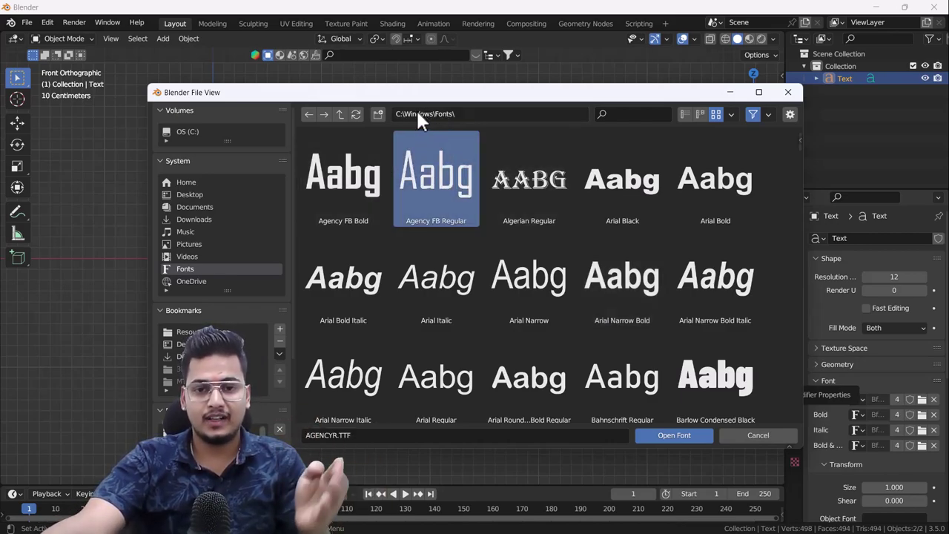
{"action": "left_click", "coordinate": [460, 113]}
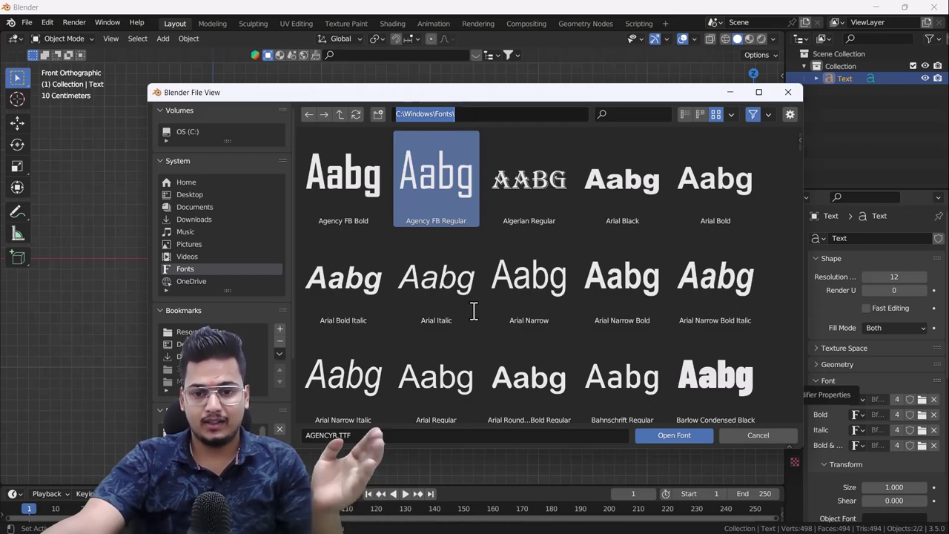
{"action": "scroll", "coordinate": [476, 316], "scroll_direction": "down", "scroll_amount": 2}
{"action": "scroll", "coordinate": [484, 319], "scroll_direction": "down", "scroll_amount": 3}
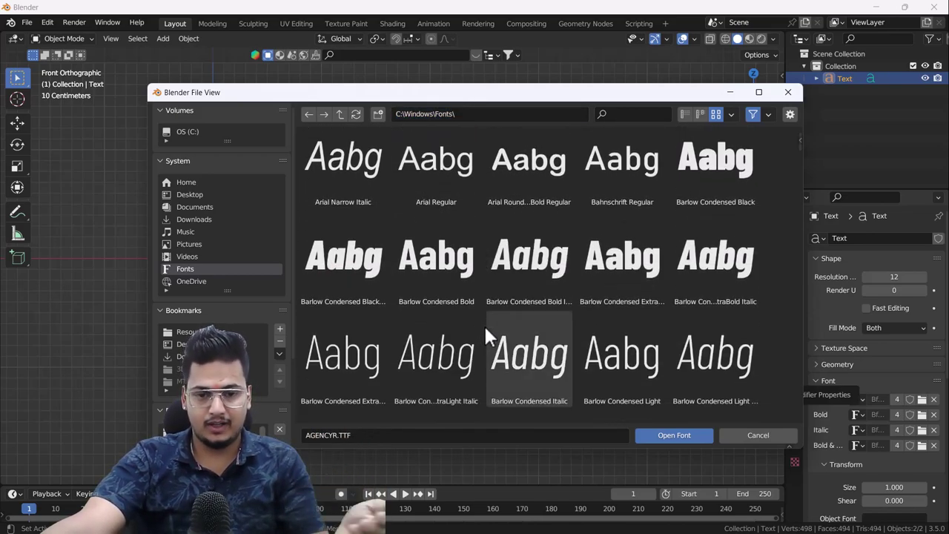
{"action": "scroll", "coordinate": [485, 326], "scroll_direction": "down", "scroll_amount": 1}
{"action": "scroll", "coordinate": [483, 322], "scroll_direction": "down", "scroll_amount": 1}
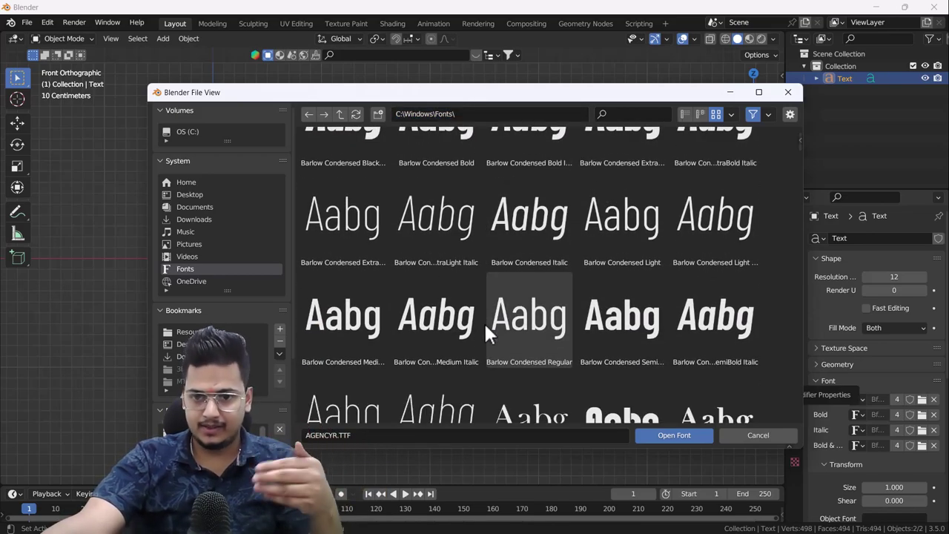
{"action": "scroll", "coordinate": [483, 321], "scroll_direction": "down", "scroll_amount": 2}
{"action": "scroll", "coordinate": [487, 323], "scroll_direction": "down", "scroll_amount": 1}
{"action": "scroll", "coordinate": [503, 265], "scroll_direction": "down", "scroll_amount": 2}
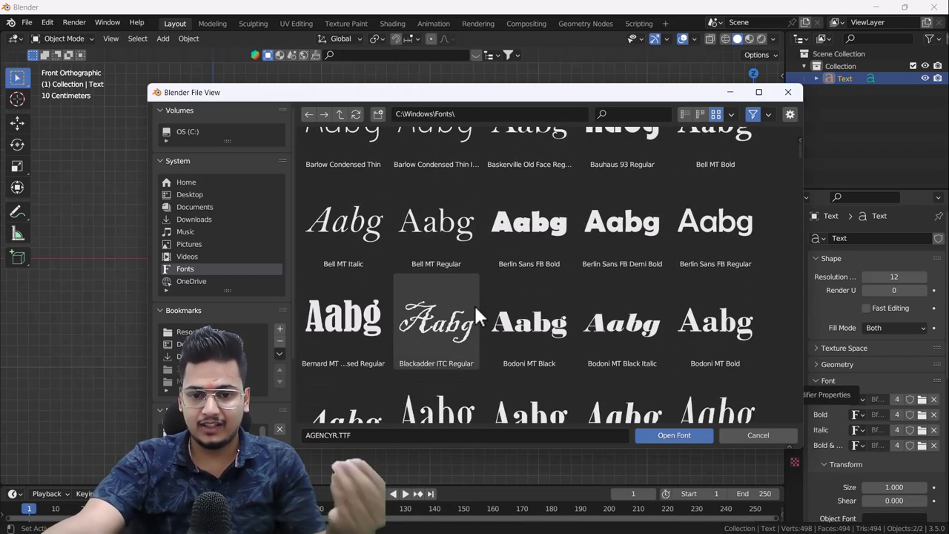
{"action": "scroll", "coordinate": [475, 305], "scroll_direction": "down", "scroll_amount": 2}
{"action": "left_click", "coordinate": [452, 285]}
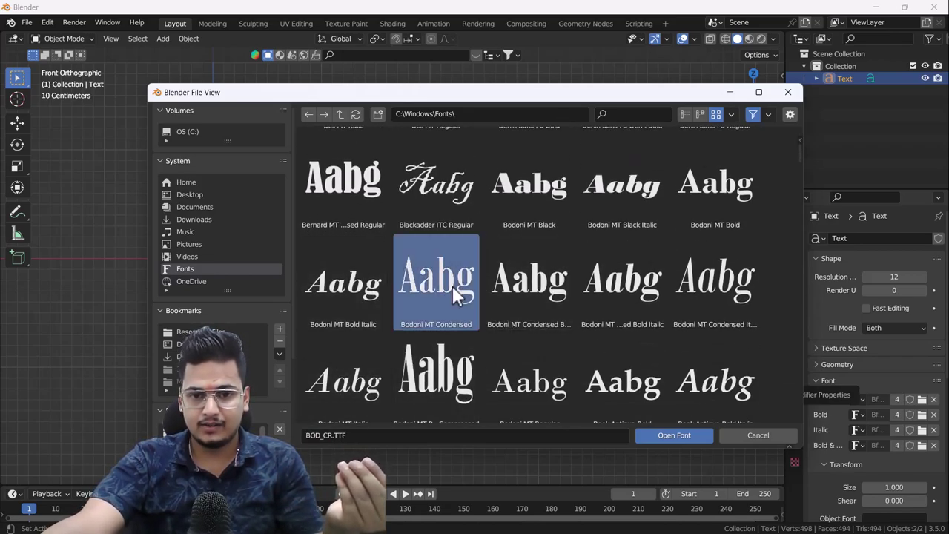
{"action": "double_click", "coordinate": [452, 286]}
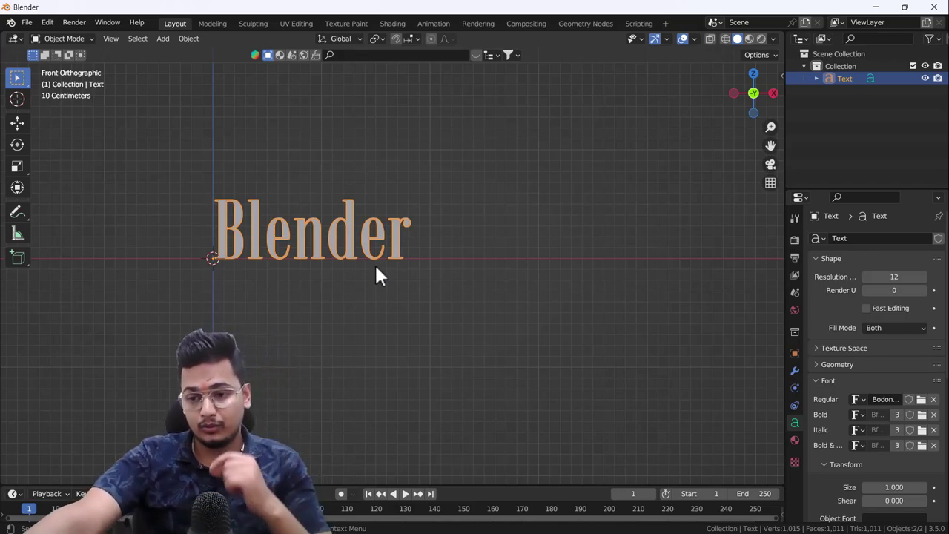
Load the downloaded Origin Tech Demo Regular from Downloads' Font folder as the regular font
{"action": "left_click", "coordinate": [922, 400]}
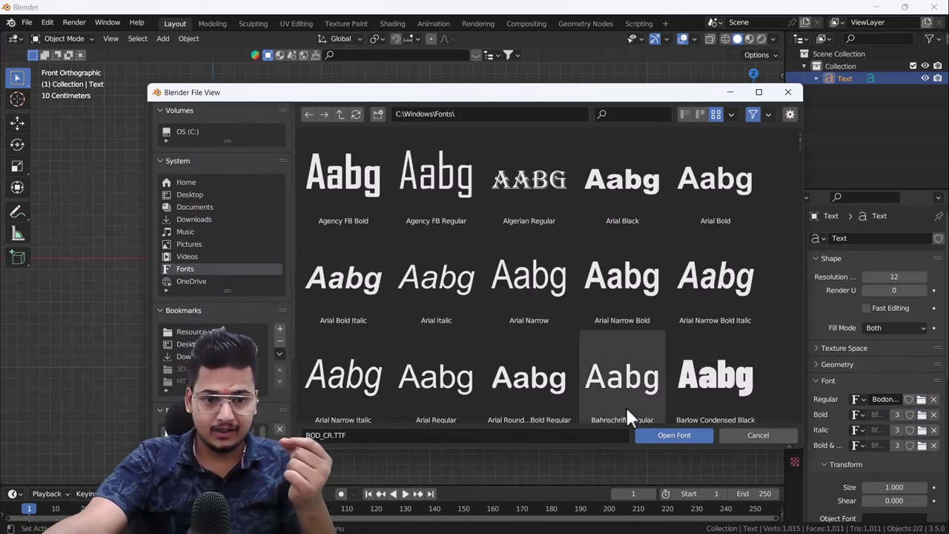
{"action": "left_click", "coordinate": [191, 357]}
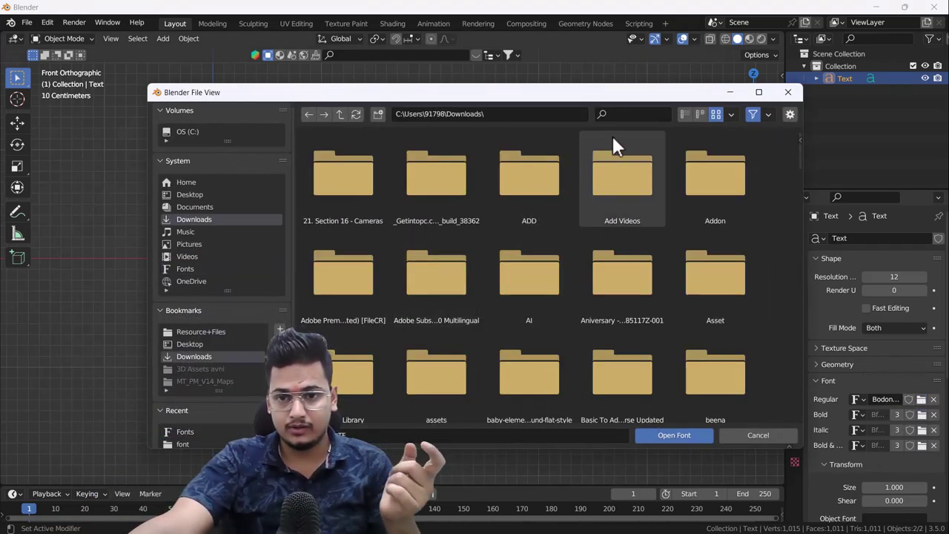
{"action": "type", "text": "font"}
{"action": "key", "text": "Return"}
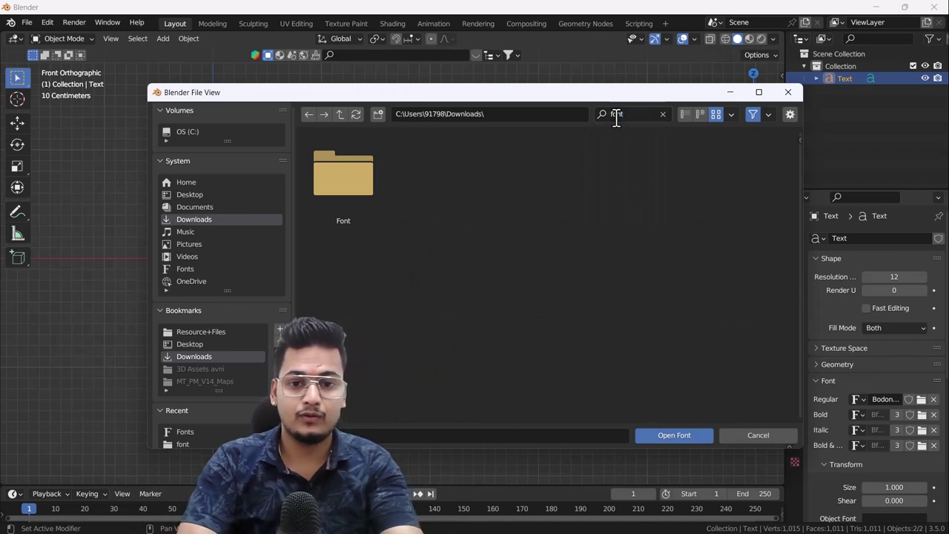
{"action": "double_click", "coordinate": [360, 179]}
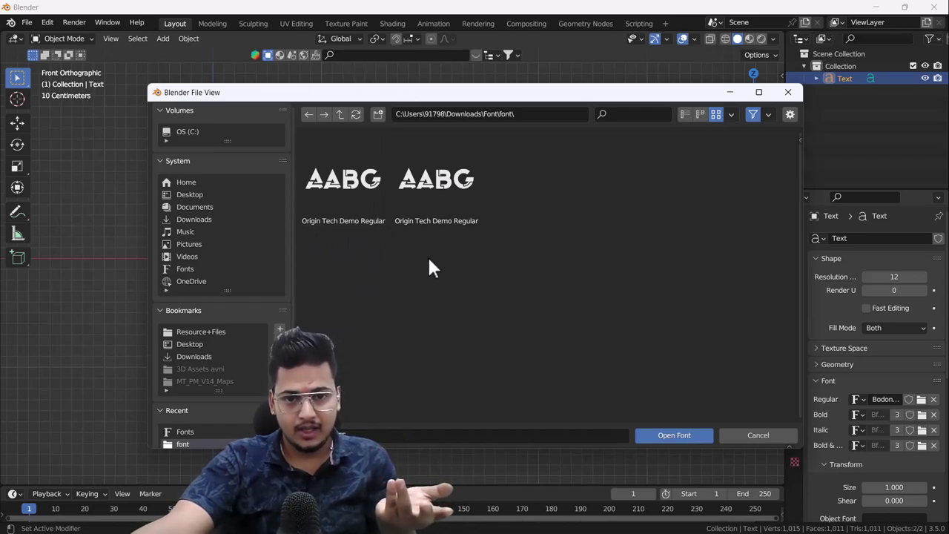
{"action": "double_click", "coordinate": [348, 191]}
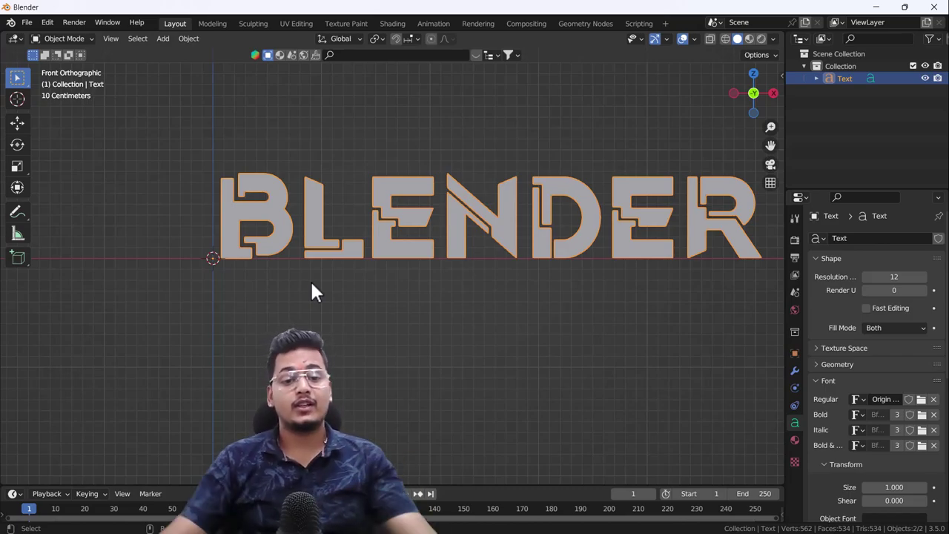
Set the text's Geometry Extrude to 0.1 m, then return to the front view
{"action": "middle_click_drag", "start_coordinate": [246, 286], "coordinate": [552, 264]}
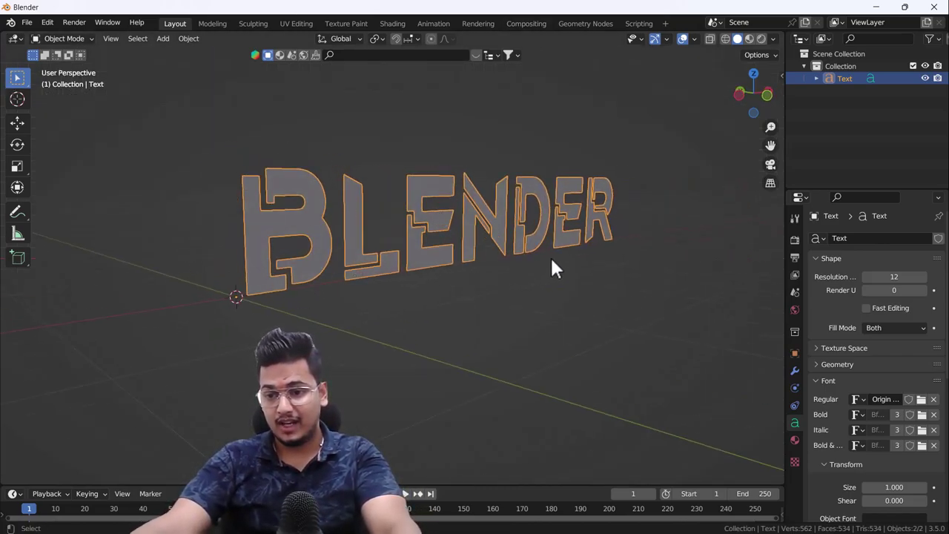
{"action": "left_click", "coordinate": [831, 364]}
{"action": "left_click_drag", "start_coordinate": [889, 396], "coordinate": [912, 396]}
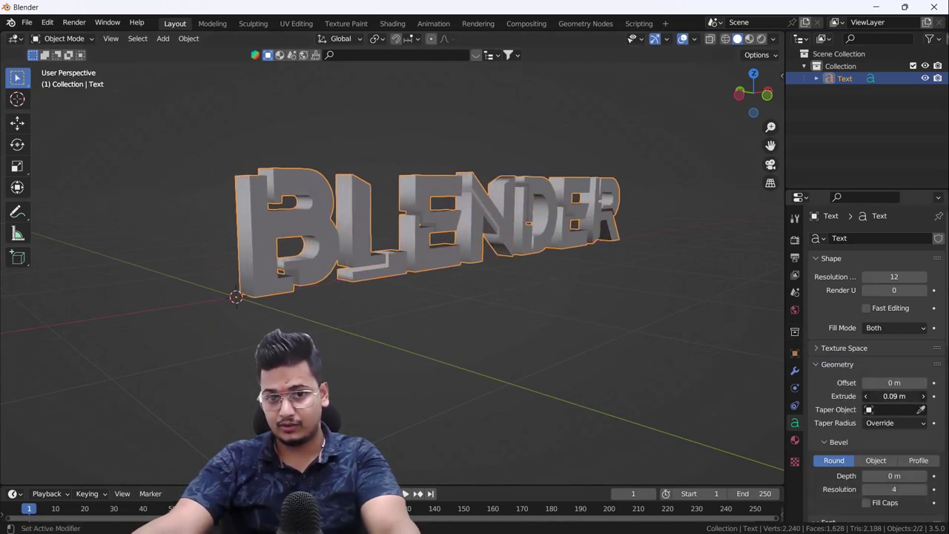
{"action": "left_click_drag", "start_coordinate": [892, 277], "coordinate": [900, 276]}
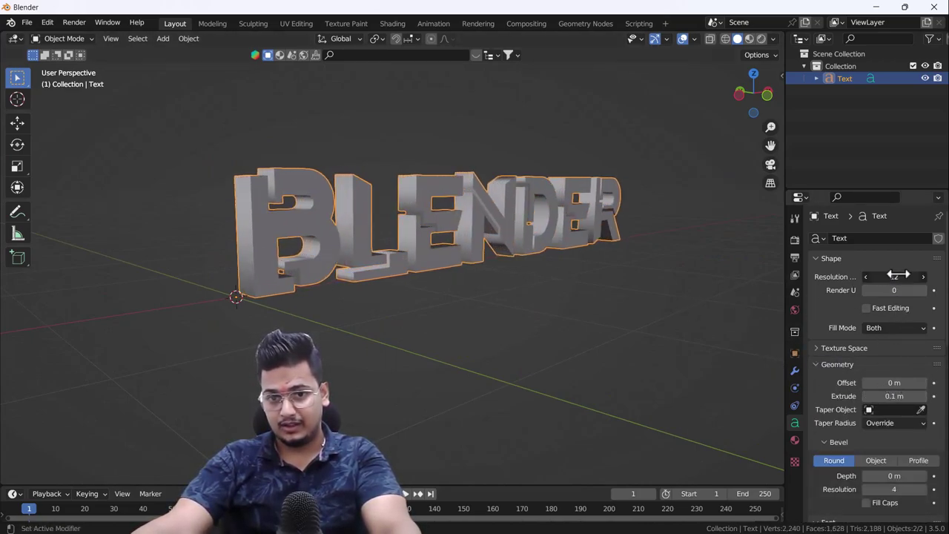
{"action": "key", "text": "KP_1"}
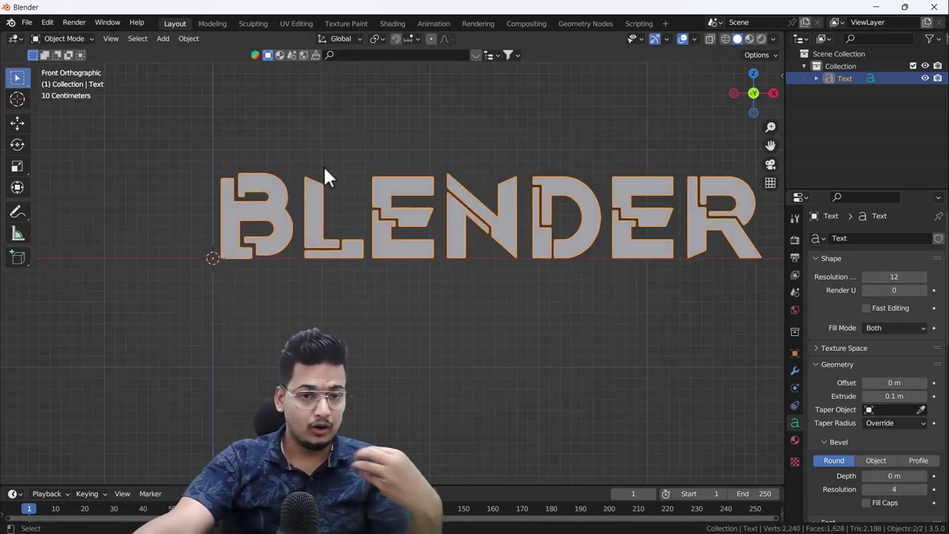
Convert the text to a mesh and enter Edit Mode with X-ray enabled
{"action": "right_click", "coordinate": [385, 234]}
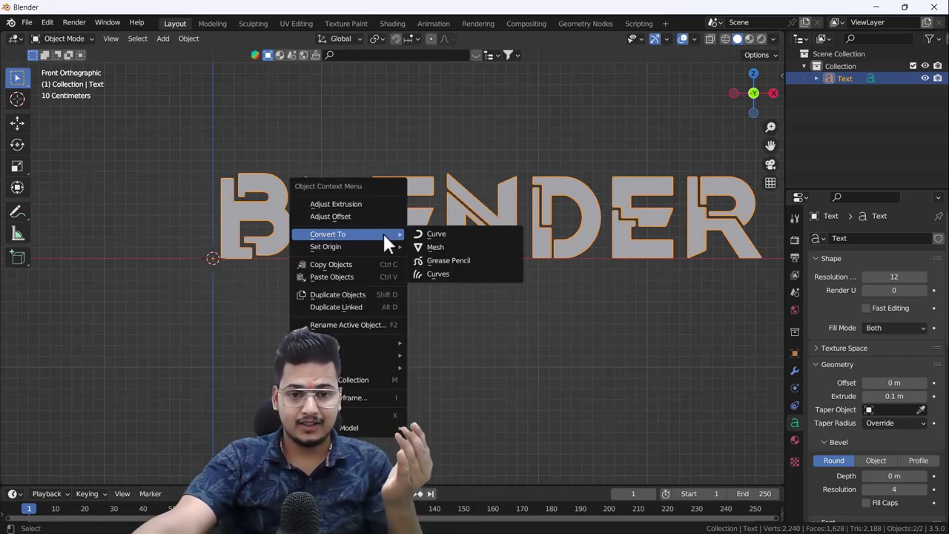
{"action": "left_click", "coordinate": [437, 245]}
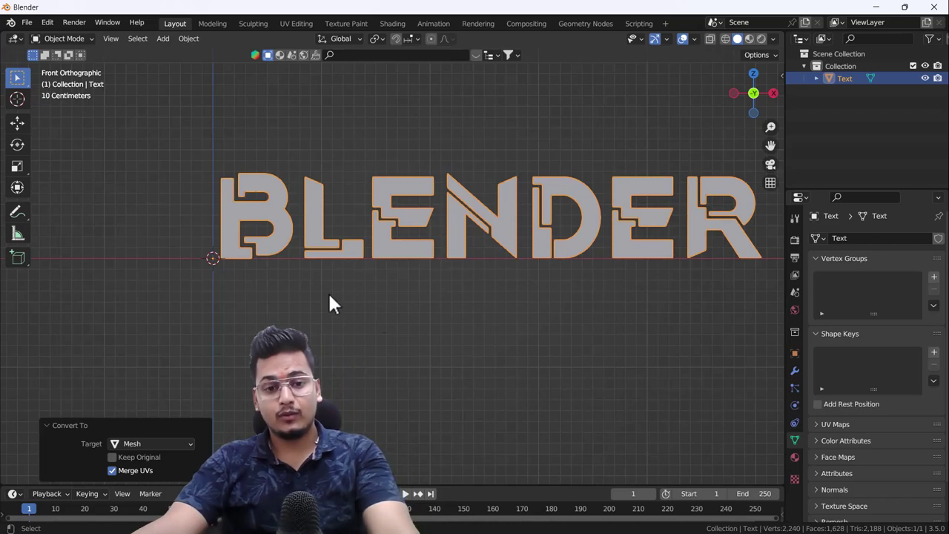
{"action": "key", "text": "Tab"}
{"action": "scroll", "coordinate": [299, 184], "scroll_direction": "up", "scroll_amount": 2}
{"action": "scroll", "coordinate": [324, 186], "scroll_direction": "up", "scroll_amount": 1}
{"action": "scroll", "coordinate": [436, 151], "scroll_direction": "up", "scroll_amount": 1}
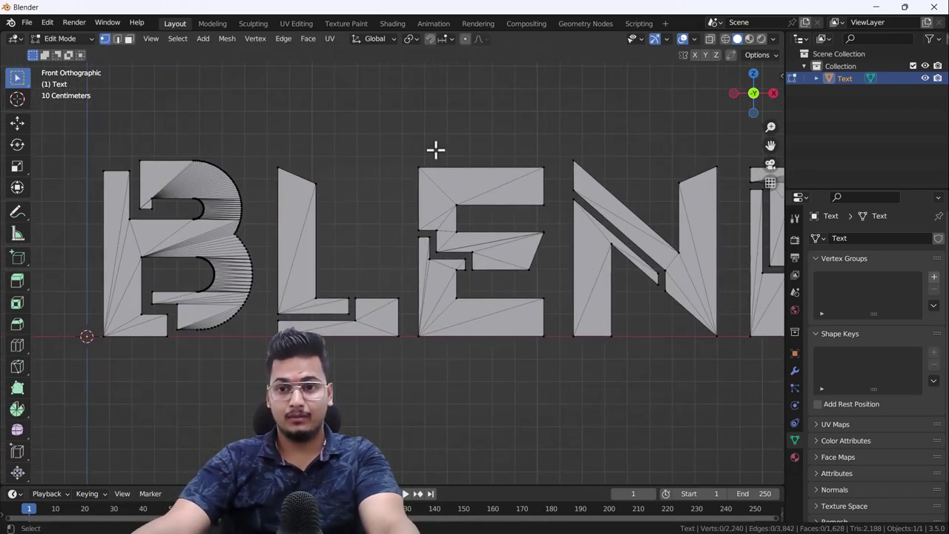
{"action": "left_click", "coordinate": [713, 40]}
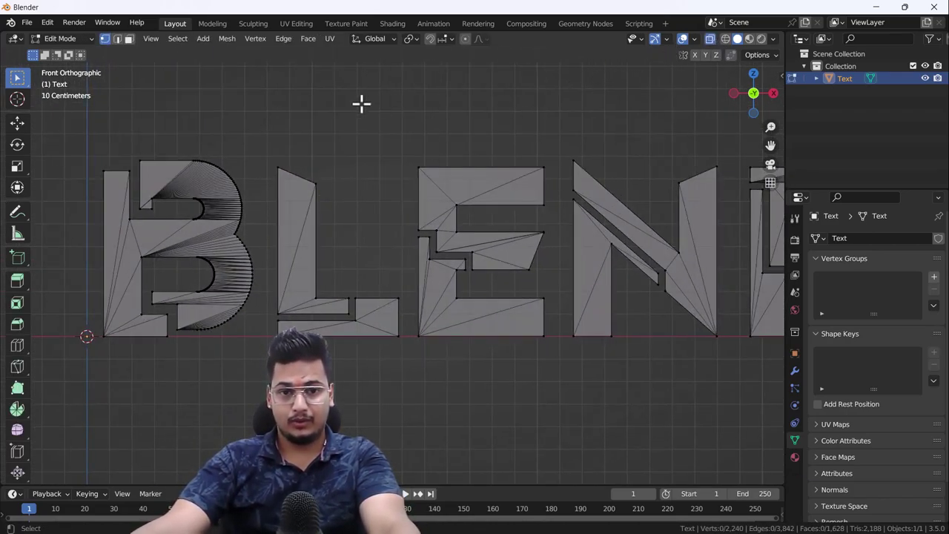
Move the L's top-left corner vertex down along Z by about 0.07 m
{"action": "left_click", "coordinate": [281, 162]}
{"action": "key", "text": "g"}
{"action": "key", "text": "z"}
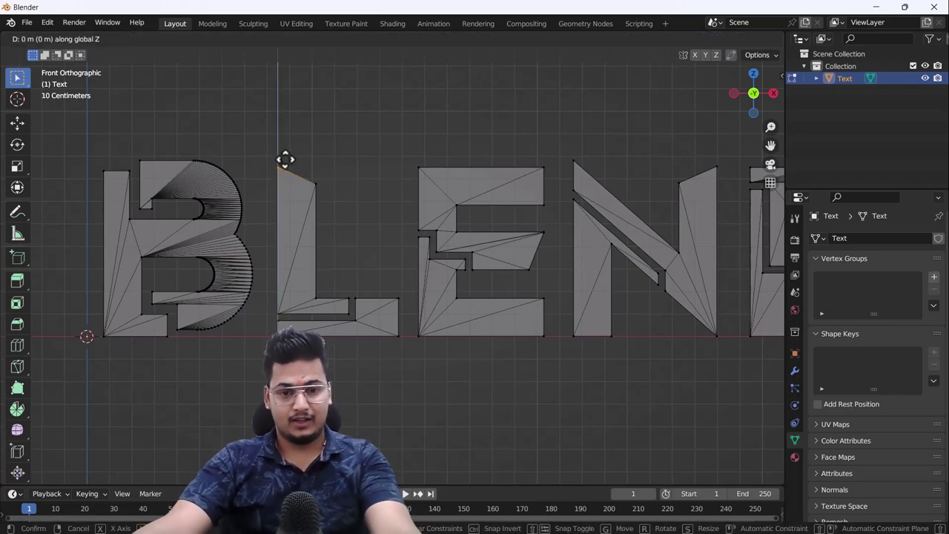
{"action": "left_click", "coordinate": [285, 184]}
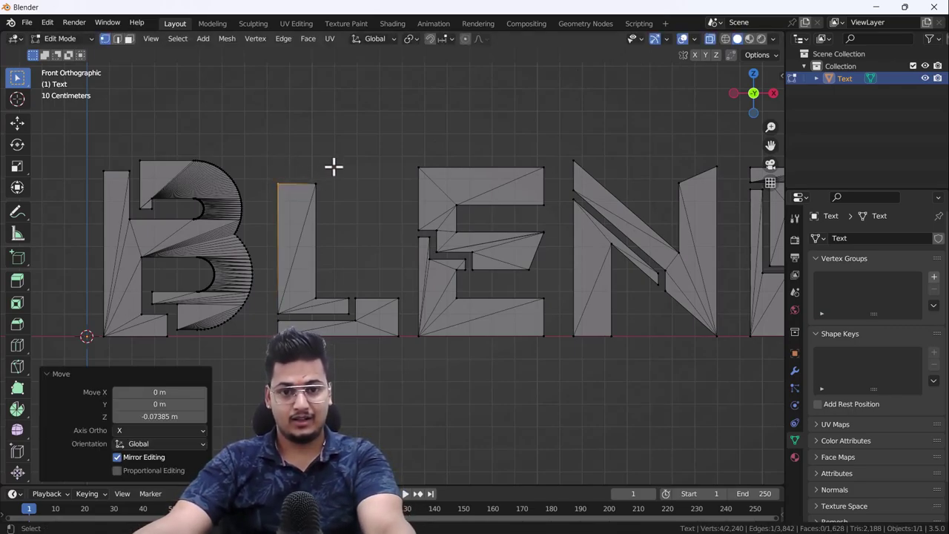
{"action": "left_click", "coordinate": [334, 161]}
{"action": "key", "text": "Tab"}
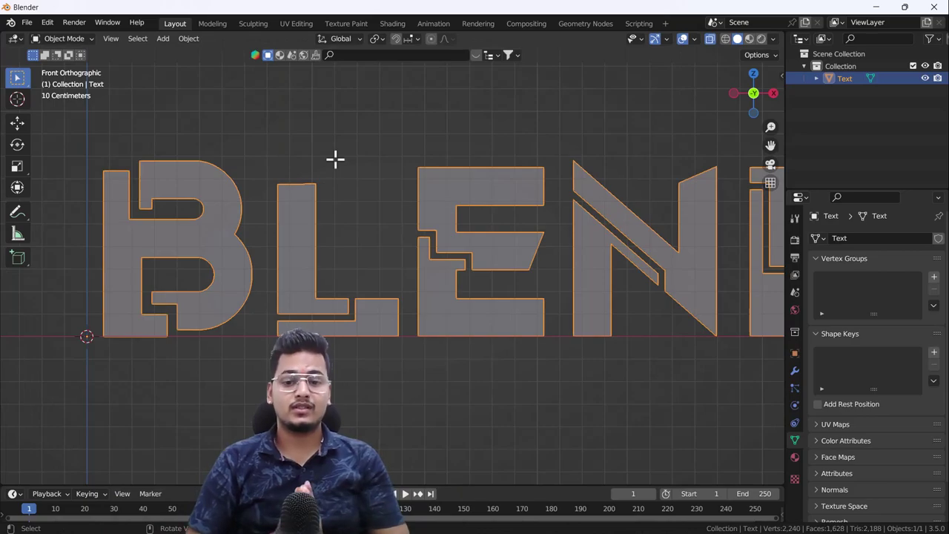